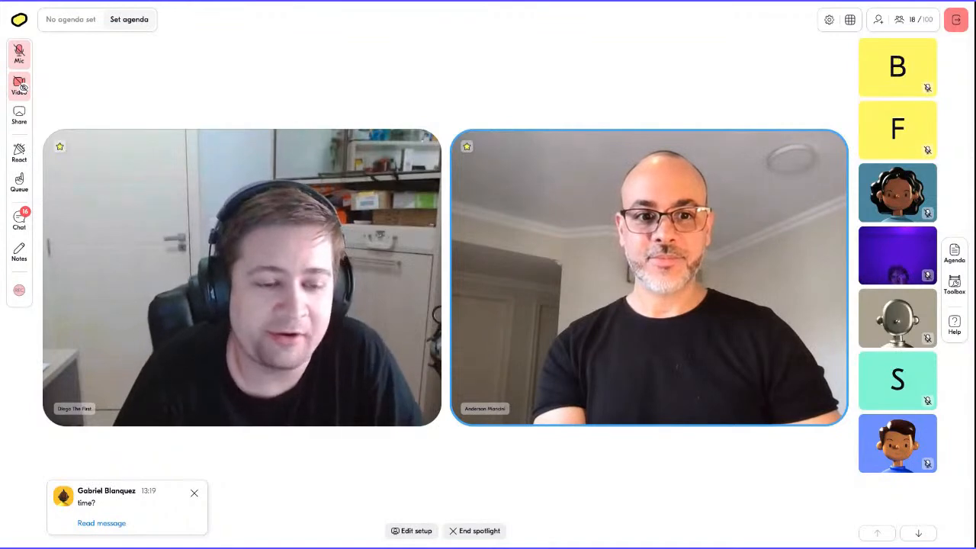
key(m)
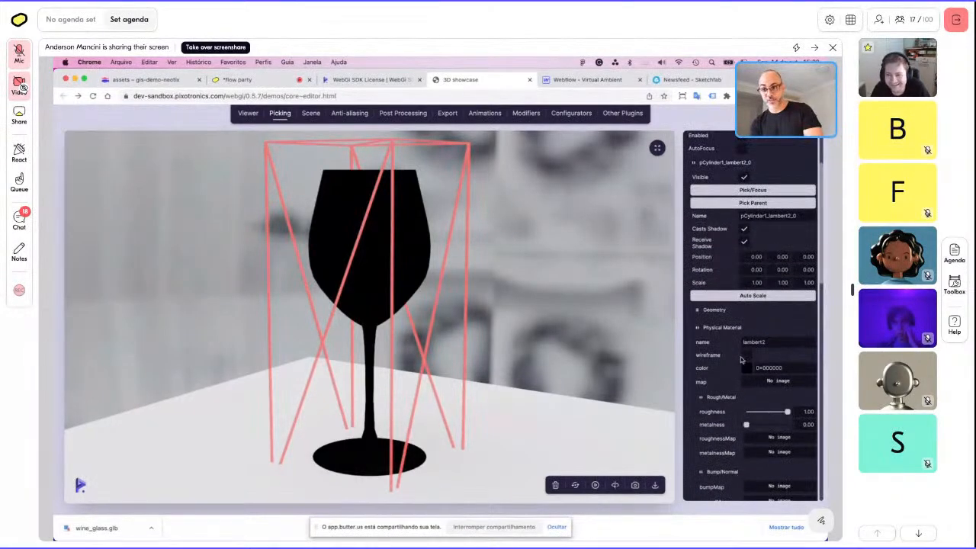
Step: Set the wine glass material's base color to near-white 0xfefefe
drag(736, 372, 736, 370)
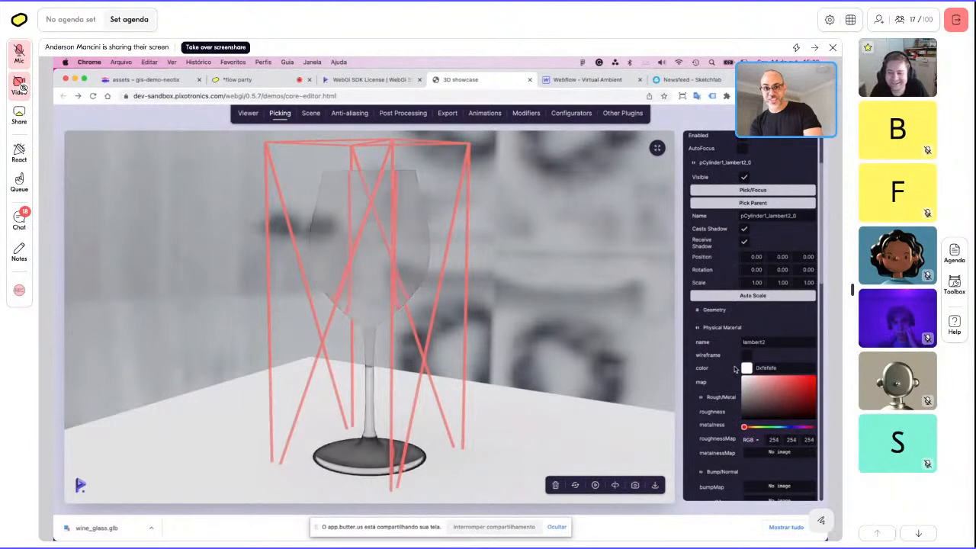
click(748, 383)
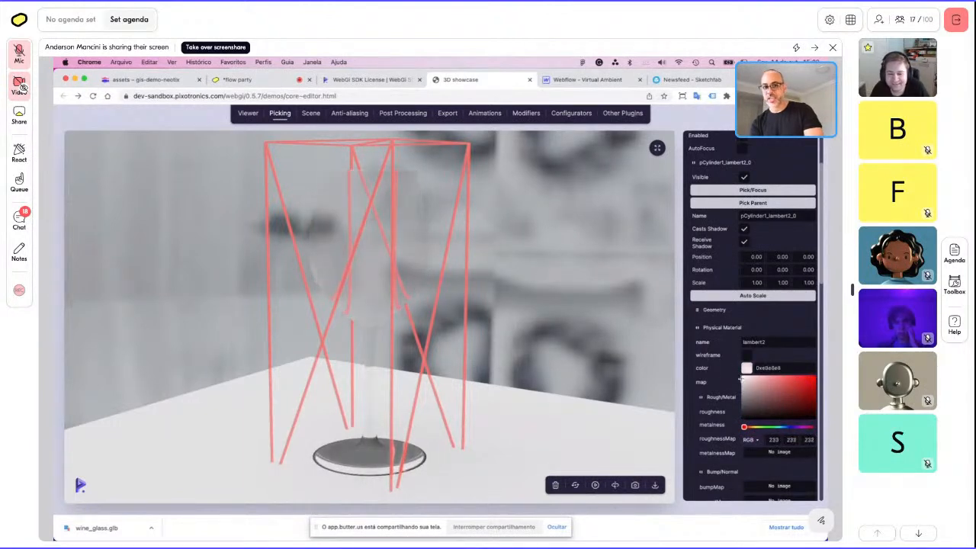
click(739, 415)
drag(733, 379, 732, 377)
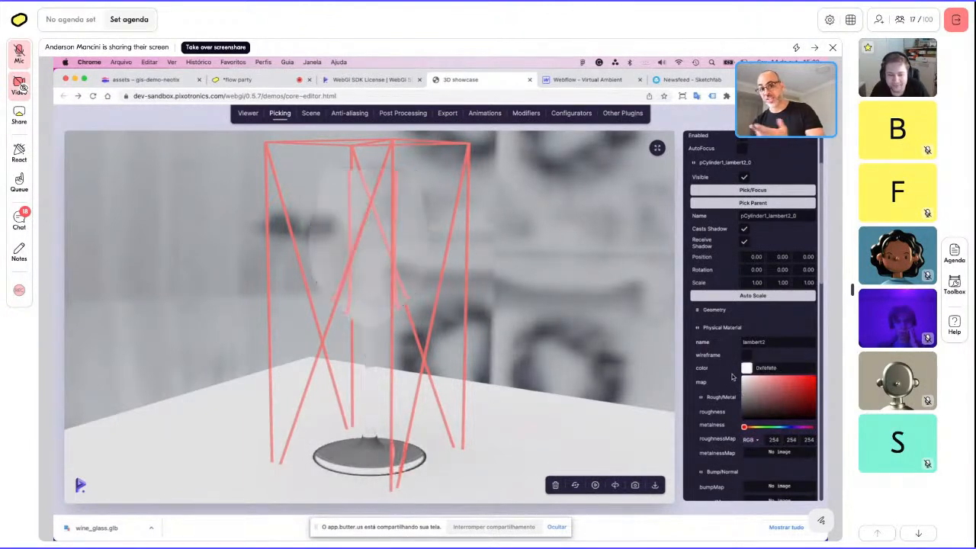
Step: Raise the refraction thickness of the wine glass material to about 0.496
scroll(703, 355, down, 8)
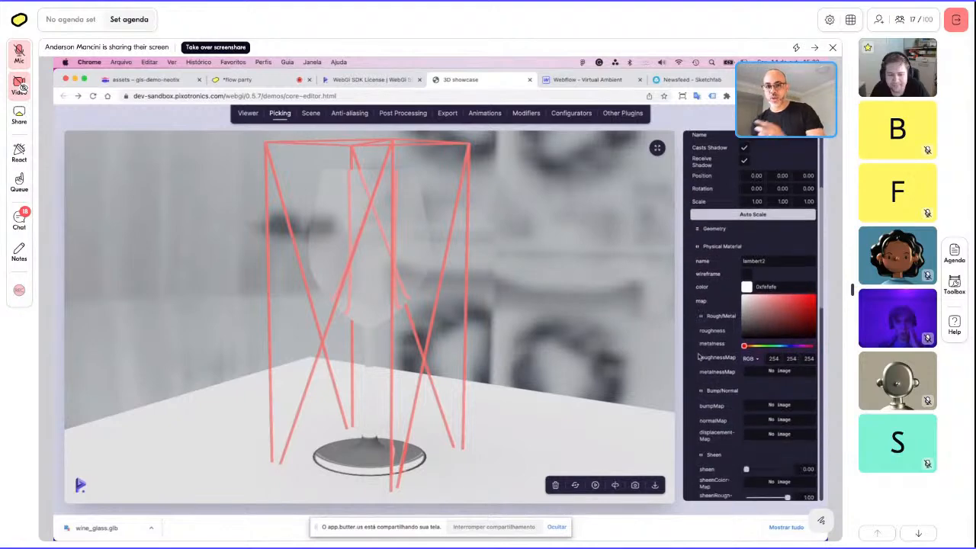
scroll(733, 370, down, 2)
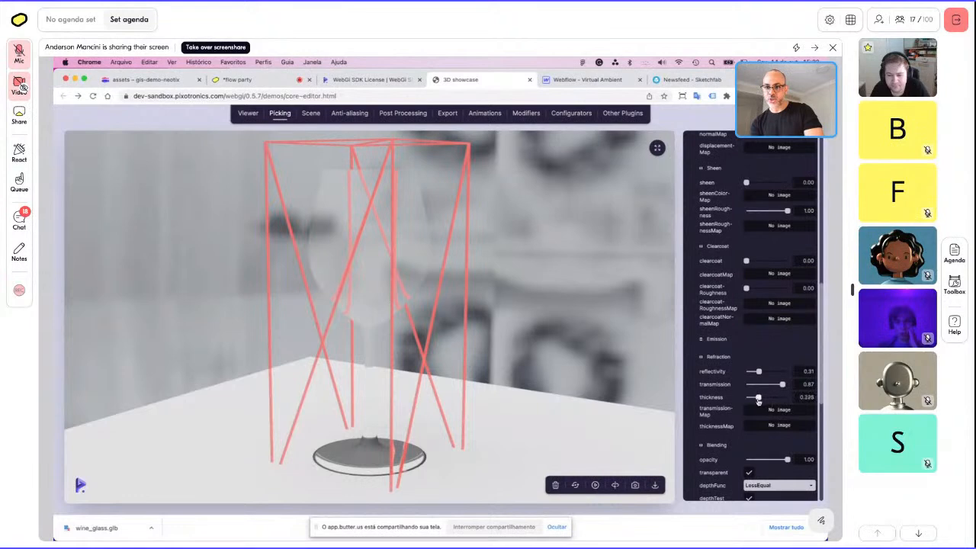
drag(759, 400, 770, 399)
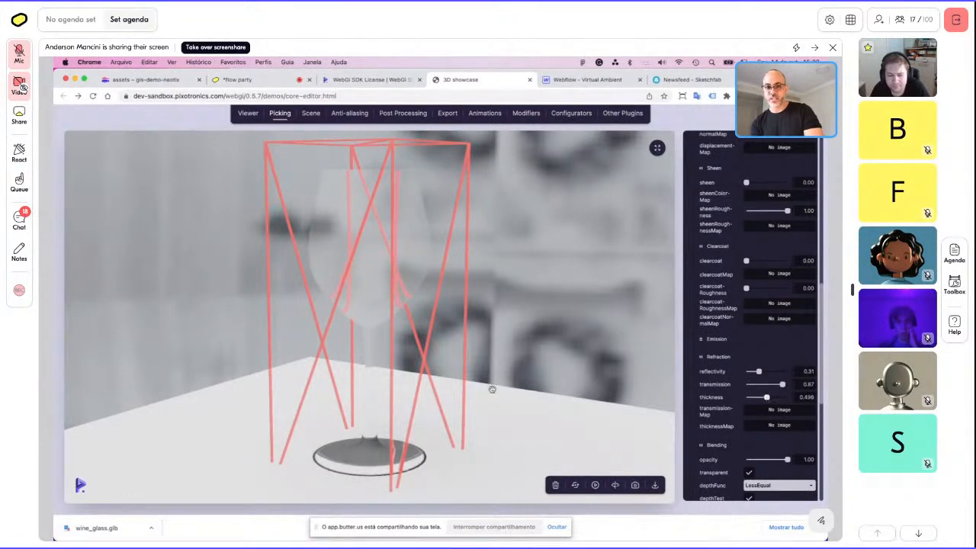
Step: Set the wine glass material's roughness to 0.15 and its sheen to 0.17
drag(421, 376, 453, 392)
click(429, 441)
drag(430, 440, 399, 333)
click(382, 256)
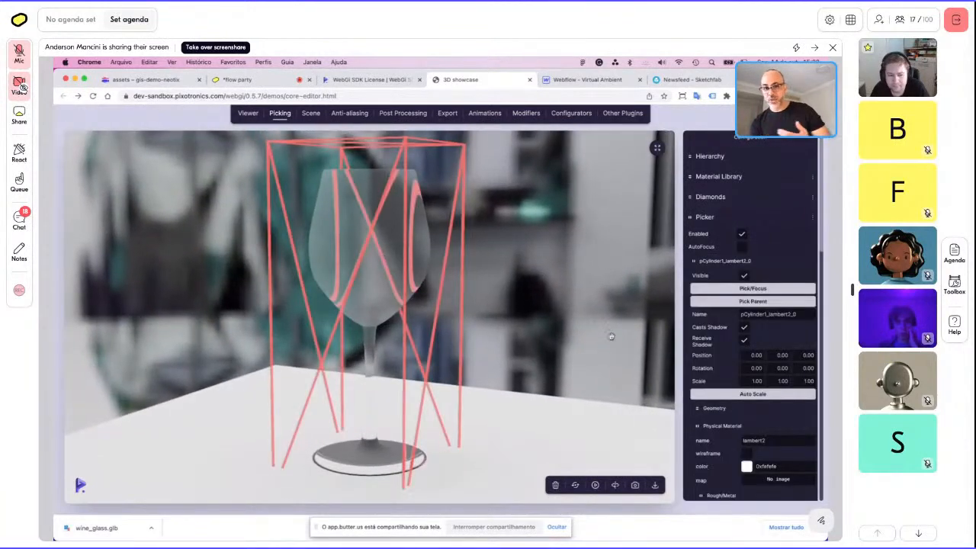
scroll(736, 328, down, 5)
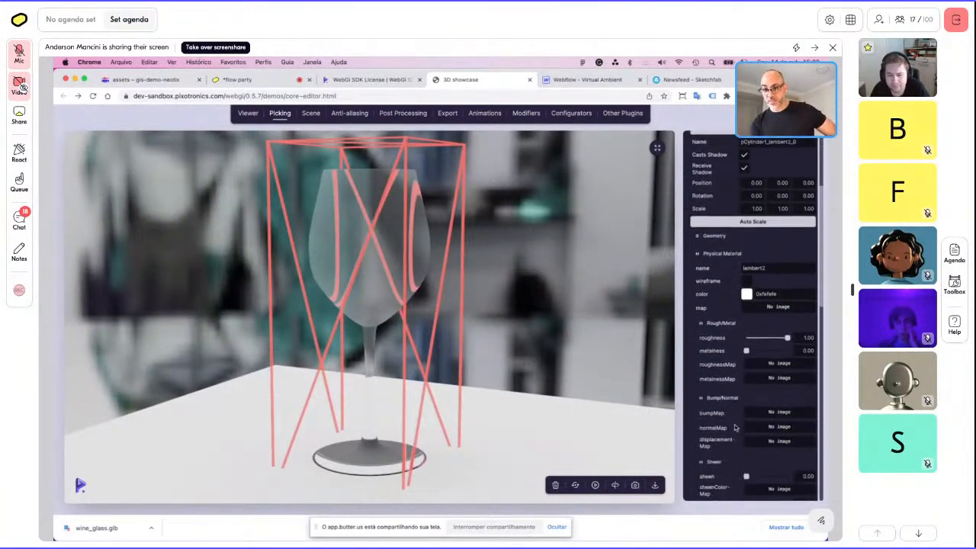
drag(774, 291, 753, 291)
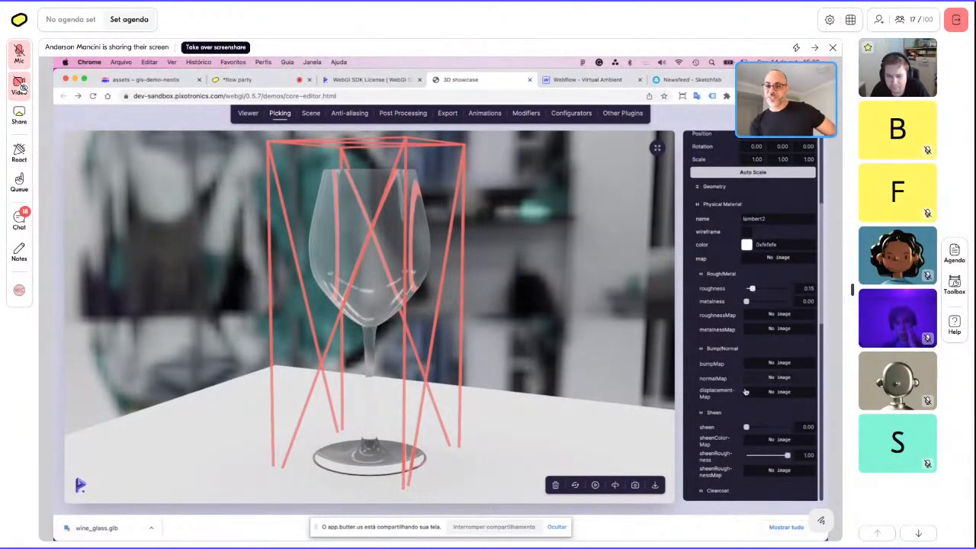
scroll(730, 421, down, 3)
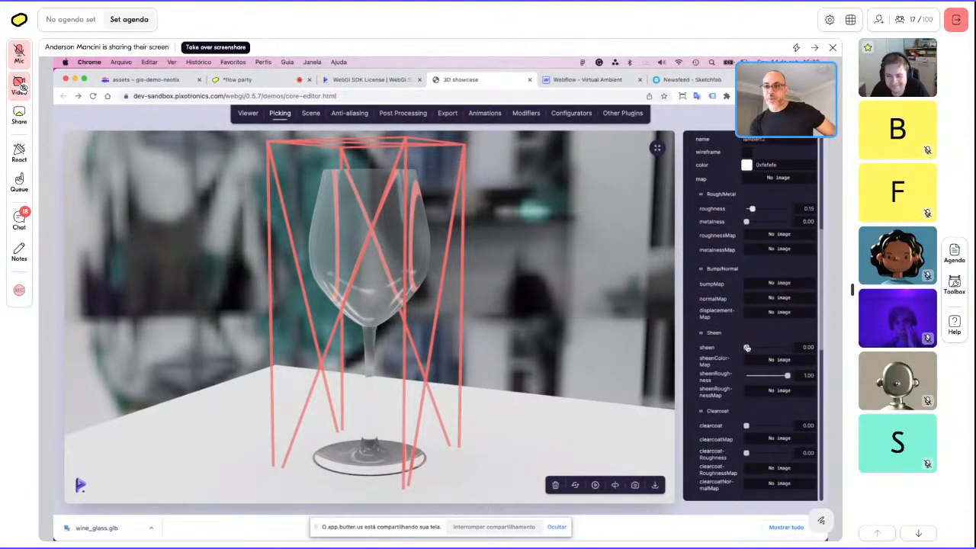
drag(747, 347, 753, 348)
Step: Set the wine glass material's refraction reflectivity to 0.12 and its thickness to about 0.685
scroll(724, 345, down, 3)
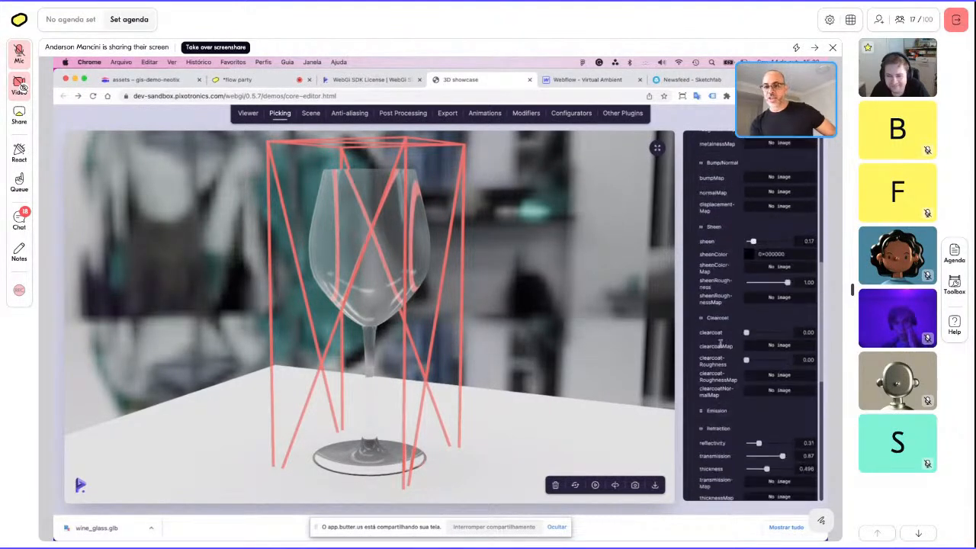
click(717, 318)
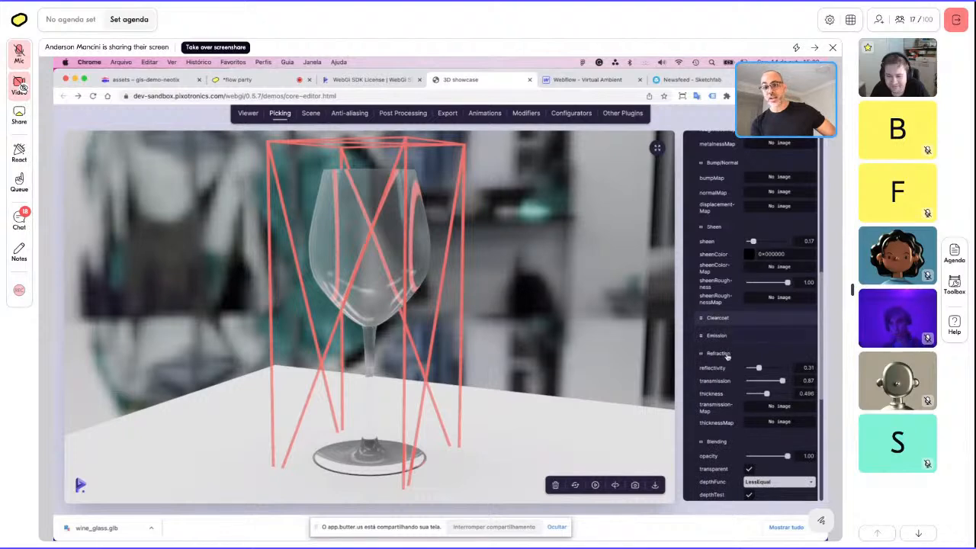
click(751, 369)
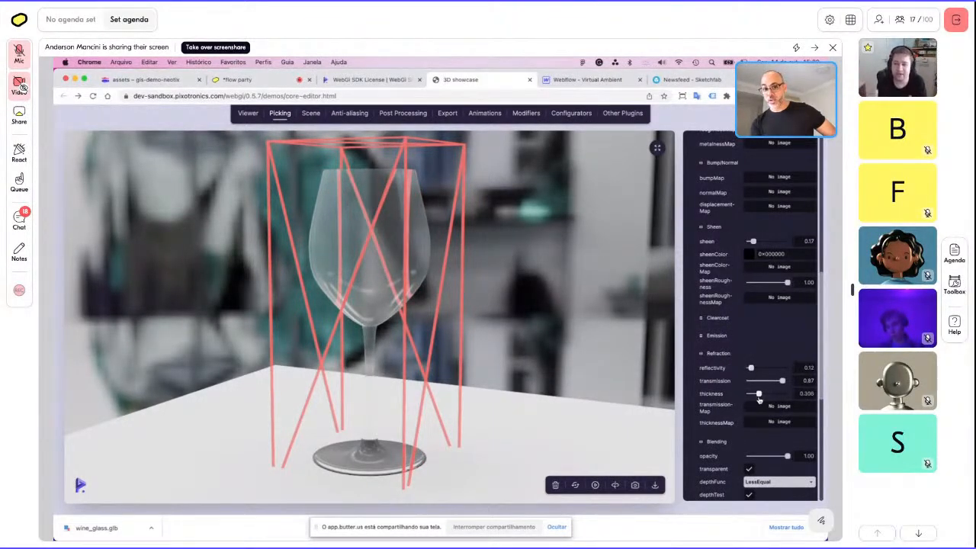
drag(759, 397, 776, 400)
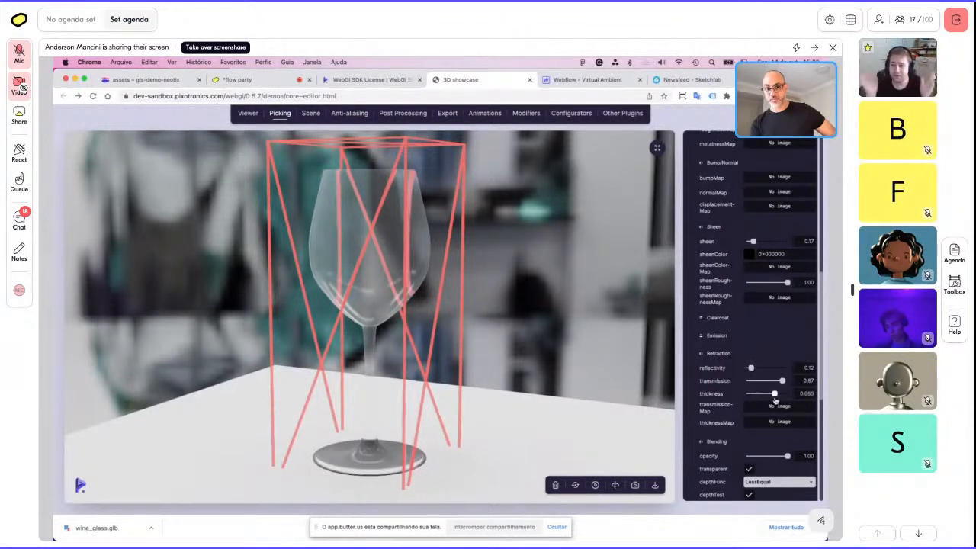
Step: Turn off the transparent blending option for the wine glass material and deselect the glass
scroll(711, 438, down, 2)
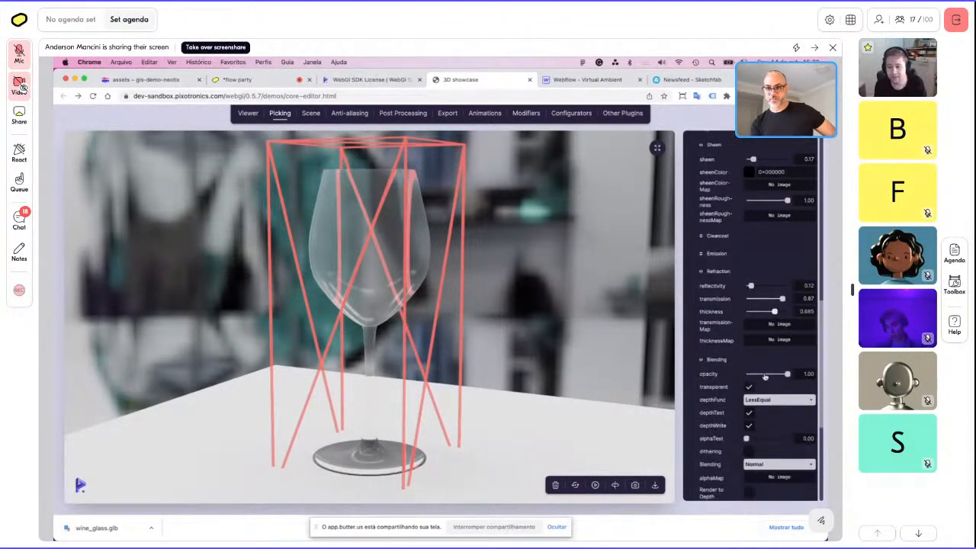
scroll(738, 409, up, 1)
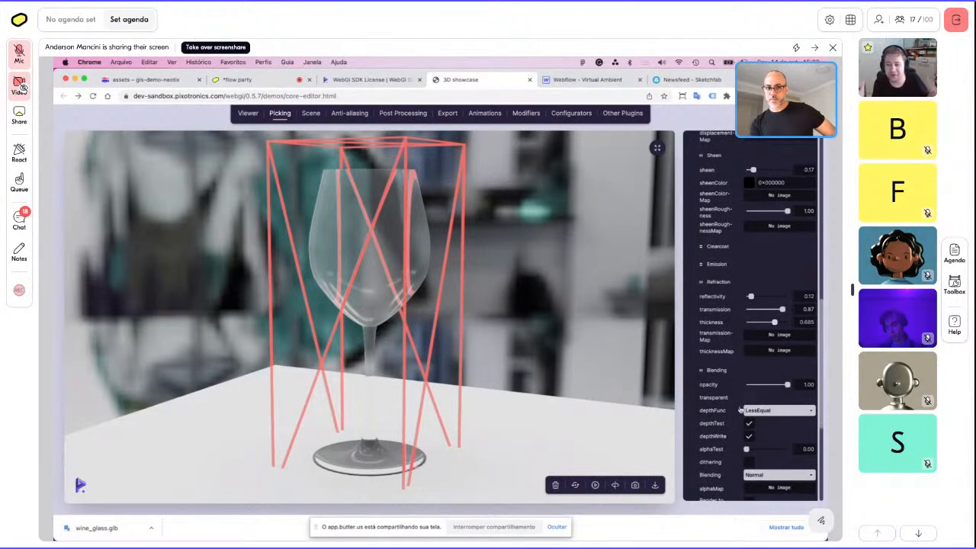
click(516, 333)
drag(516, 333, 447, 360)
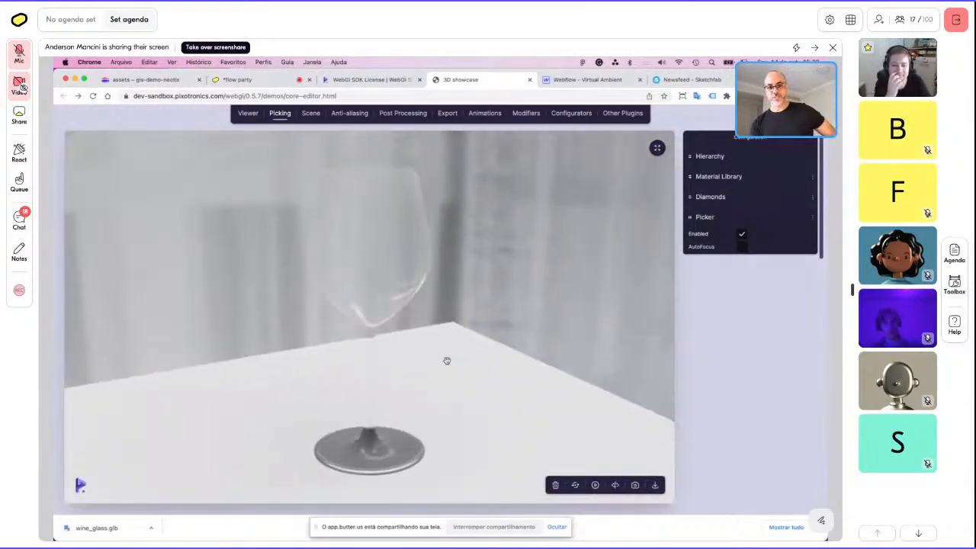
Step: Set the scene's environment rotation to 0.94 and the environment intensity to 1.08
click(380, 115)
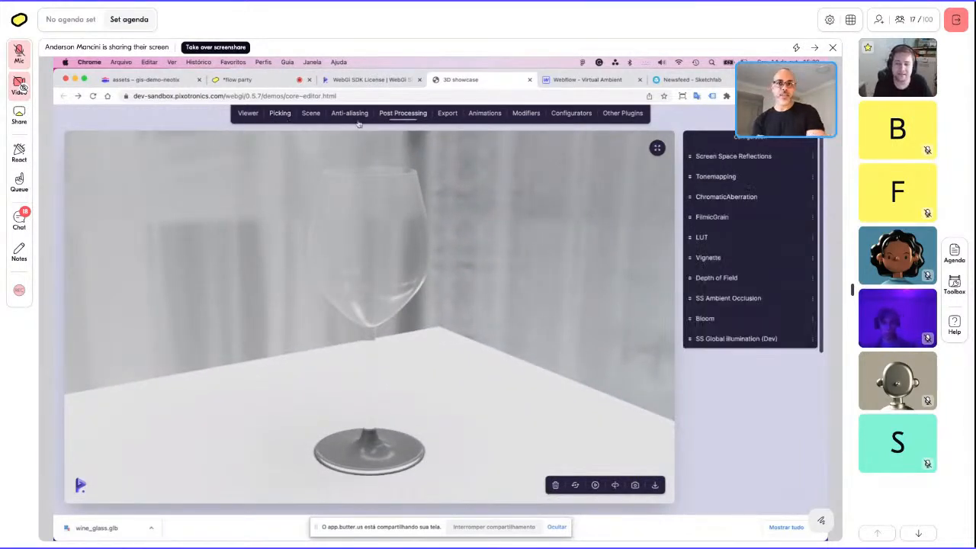
click(310, 115)
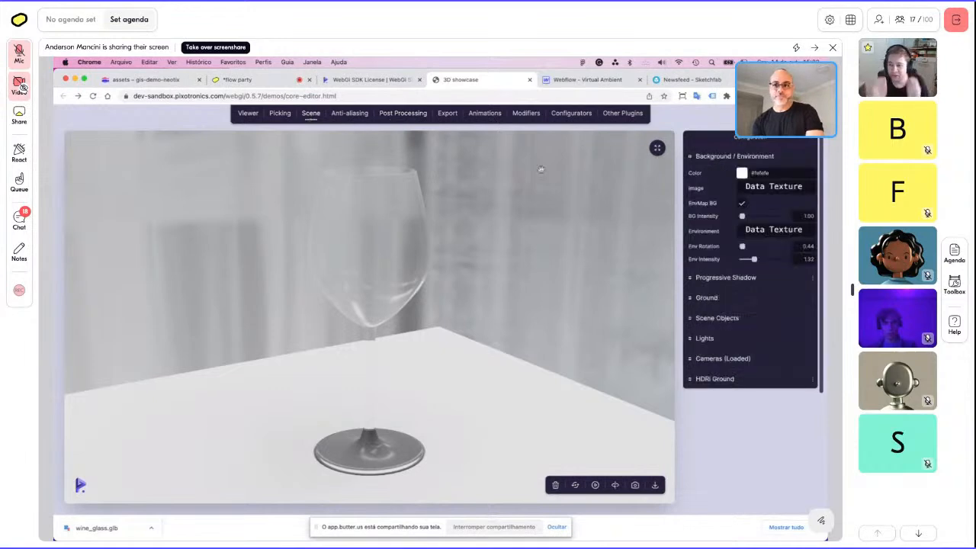
click(714, 158)
click(720, 174)
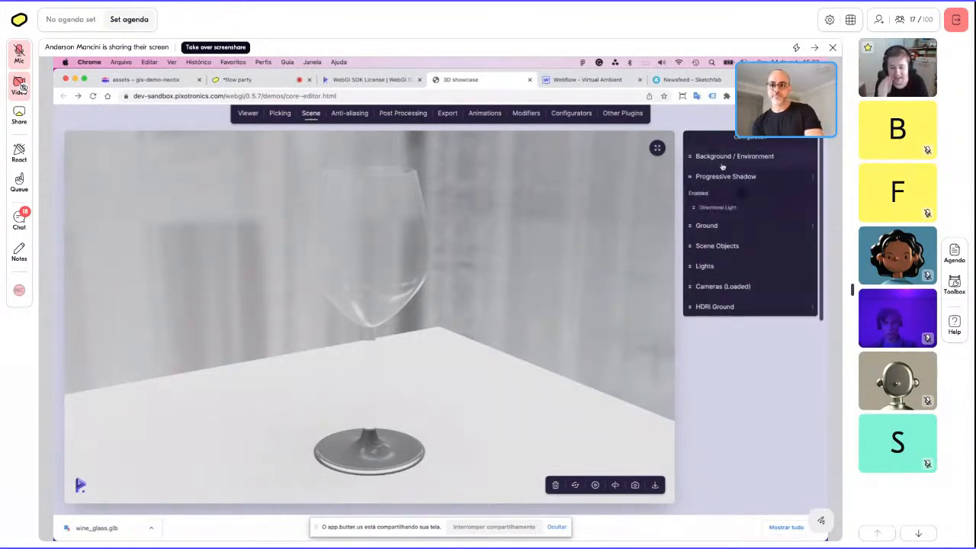
click(722, 160)
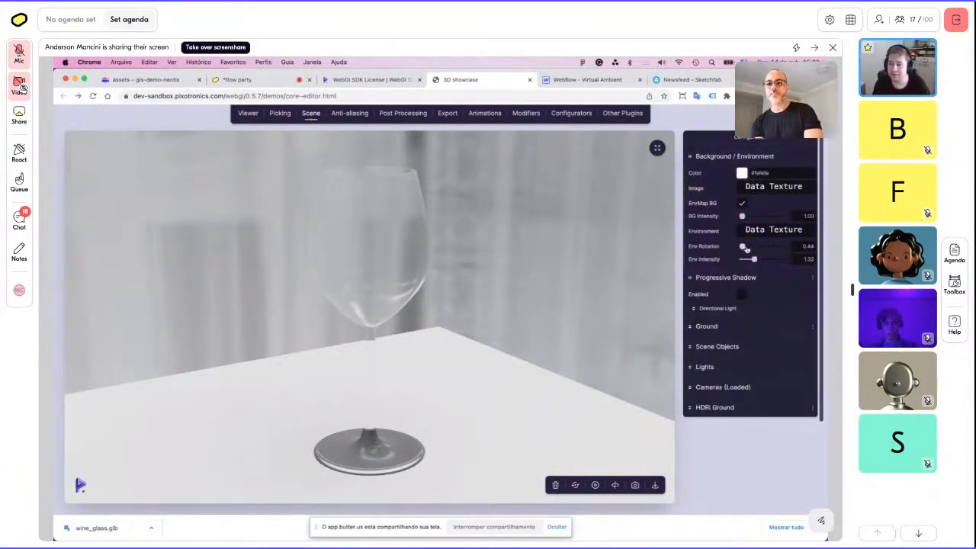
drag(745, 249, 752, 265)
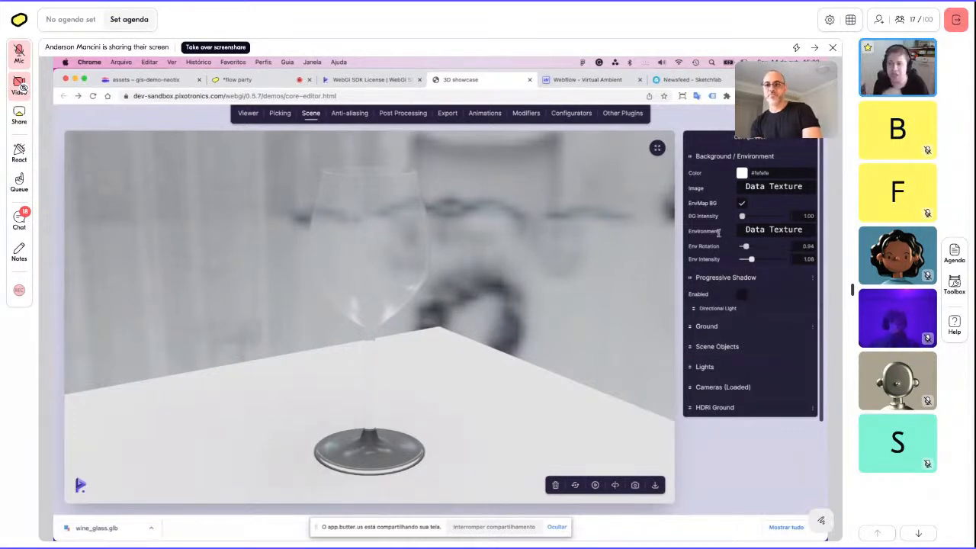
click(706, 158)
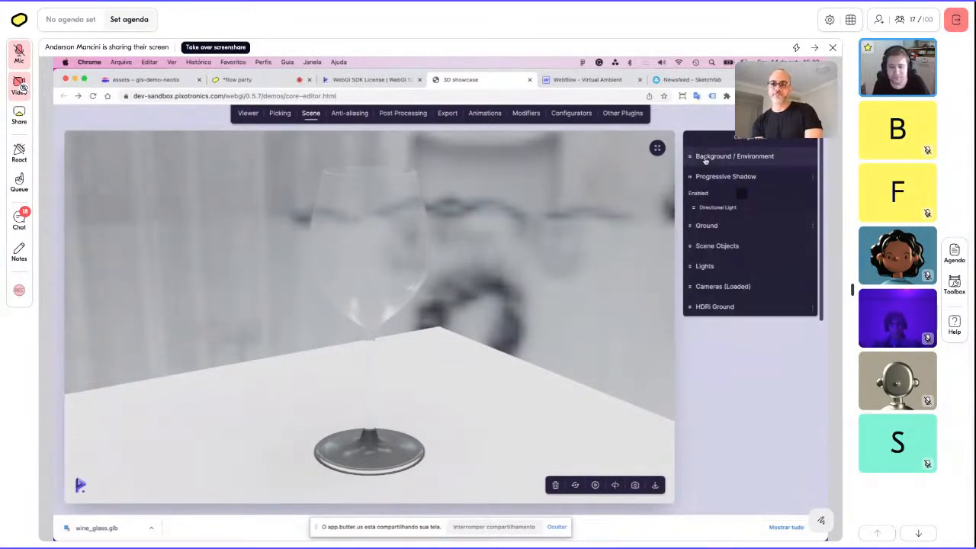
click(709, 226)
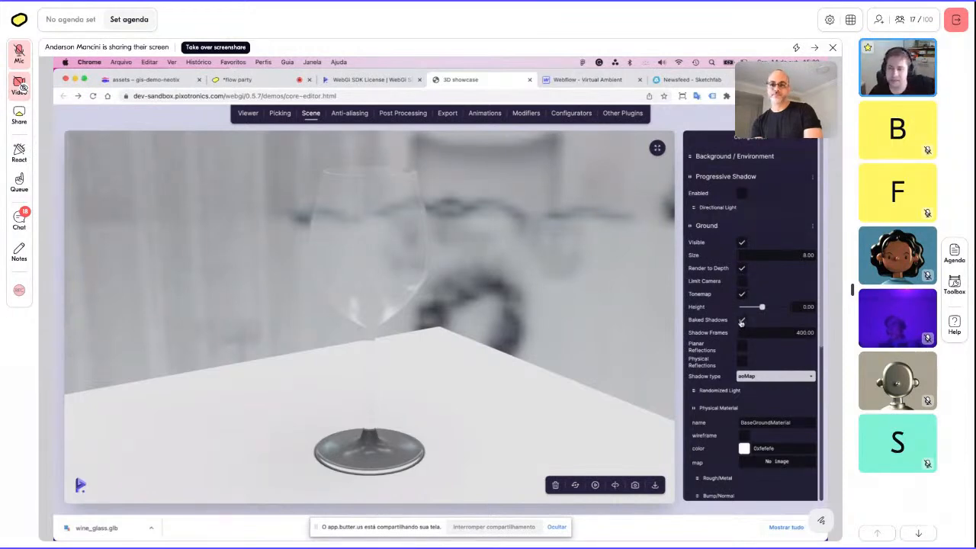
scroll(758, 328, down, 3)
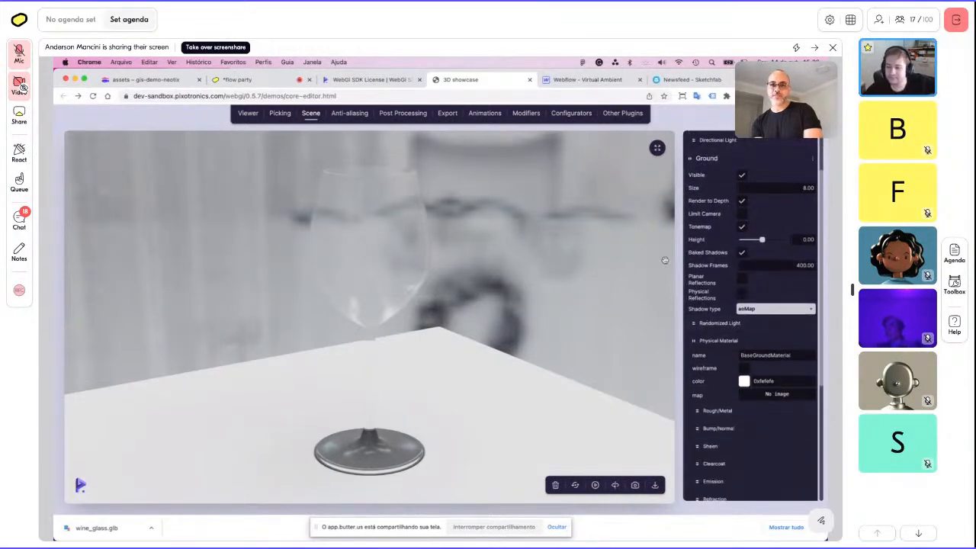
click(726, 159)
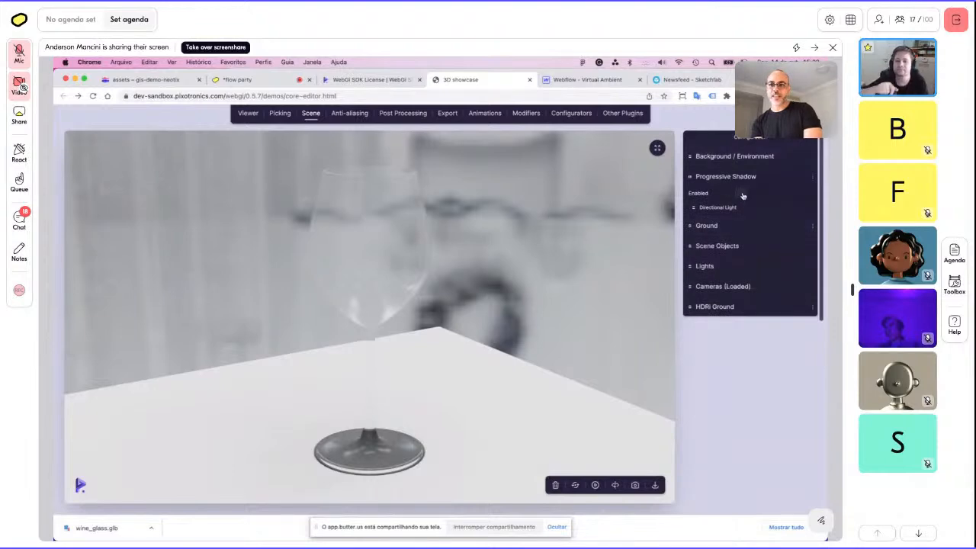
Step: Enable the progressive shadow and set its directional light's intensity to 1.43
click(743, 196)
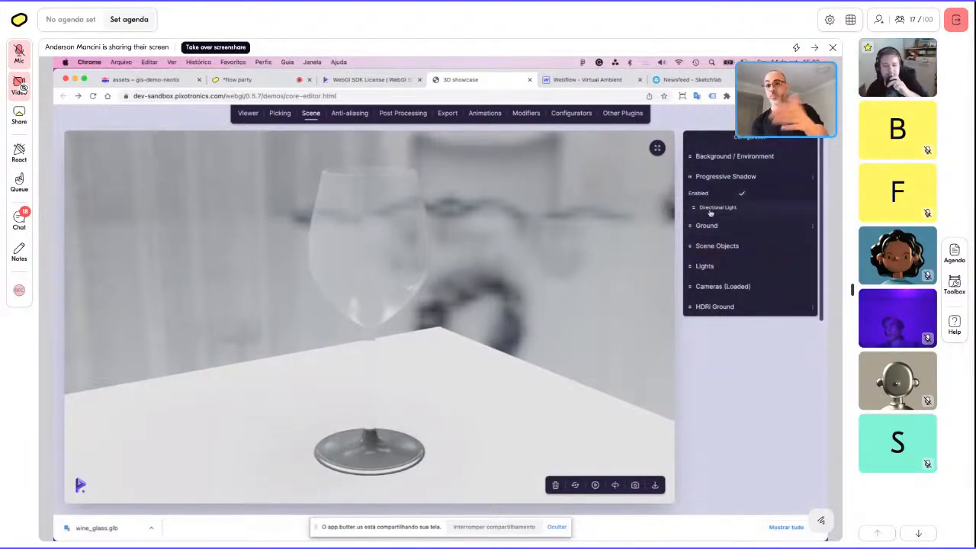
click(710, 211)
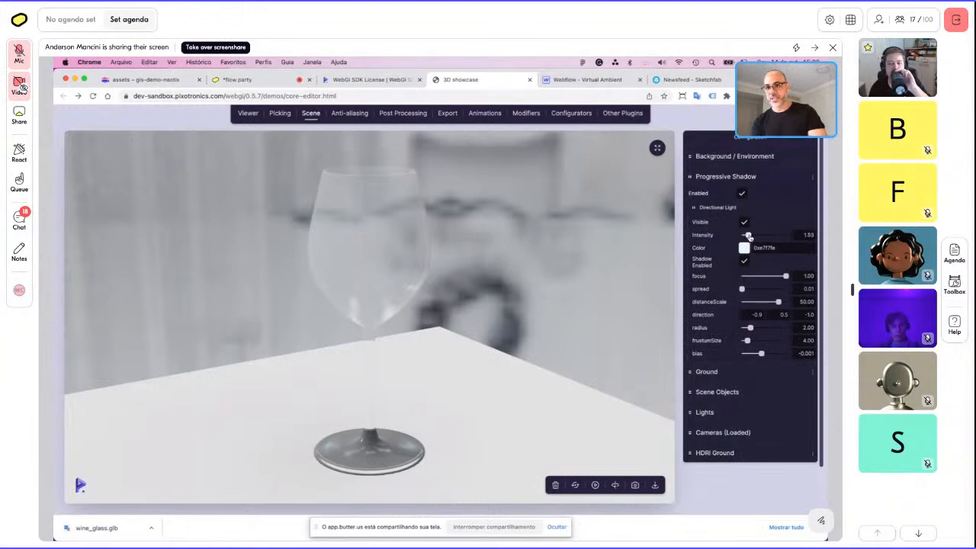
drag(761, 238, 764, 236)
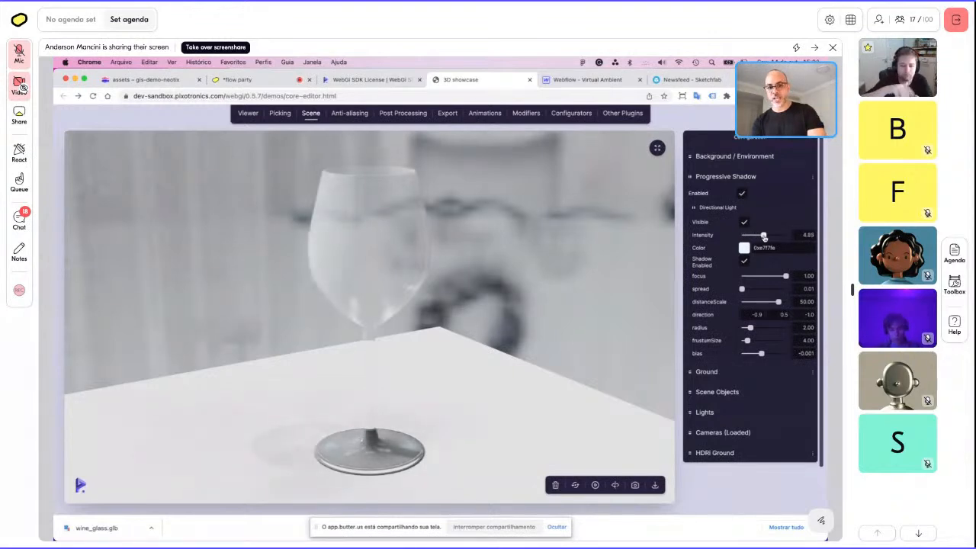
drag(377, 435, 496, 320)
drag(752, 236, 747, 236)
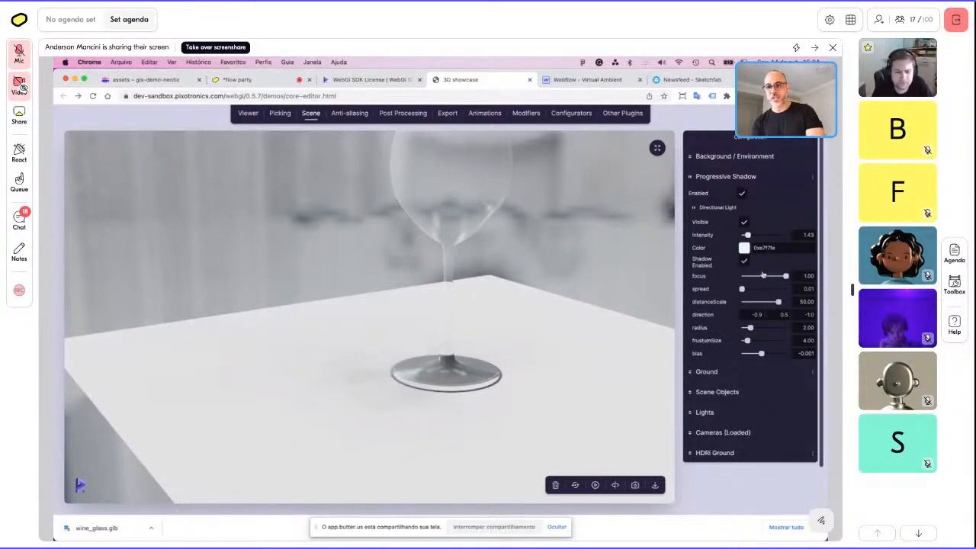
Step: Change the progressive shadow's directional light color to grey-blue 0x7c95a0
click(745, 249)
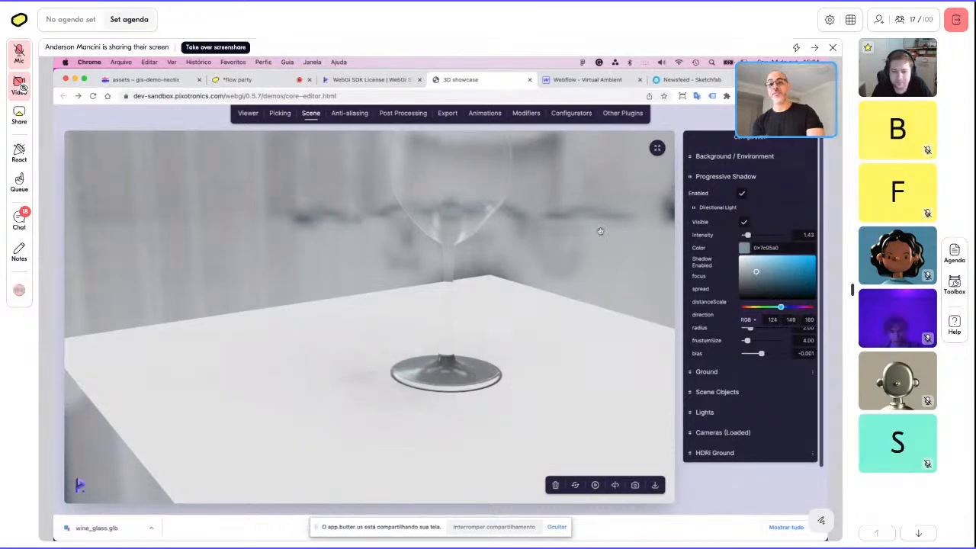
click(738, 207)
click(719, 209)
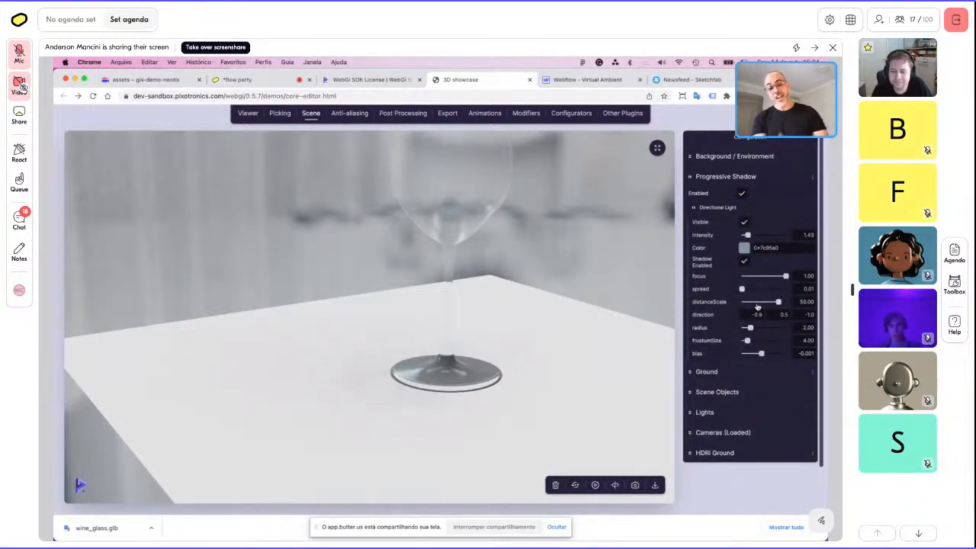
drag(490, 290, 436, 300)
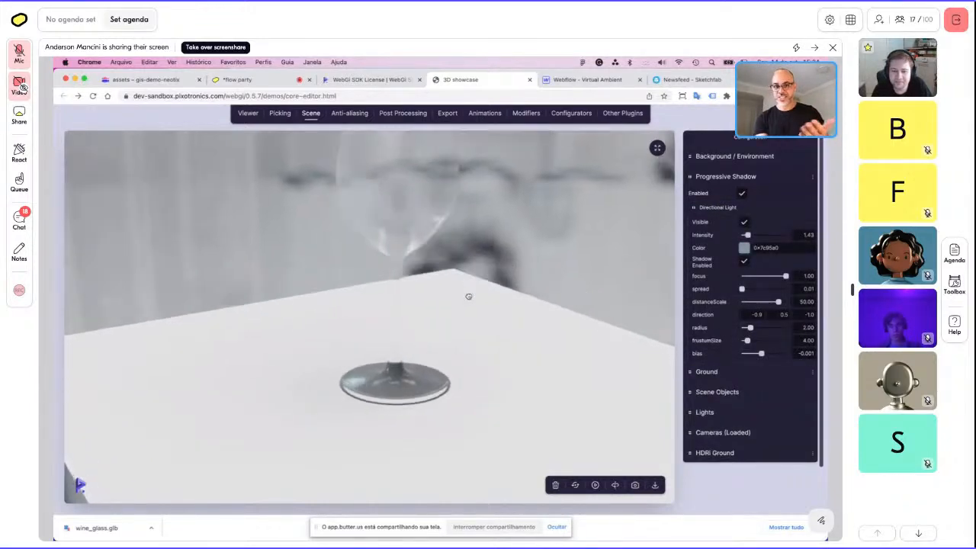
mouse_move(475, 279)
mouse_down()
mouse_move(495, 325)
mouse_move(493, 368)
mouse_move(458, 355)
mouse_move(474, 355)
mouse_move(457, 286)
mouse_up()
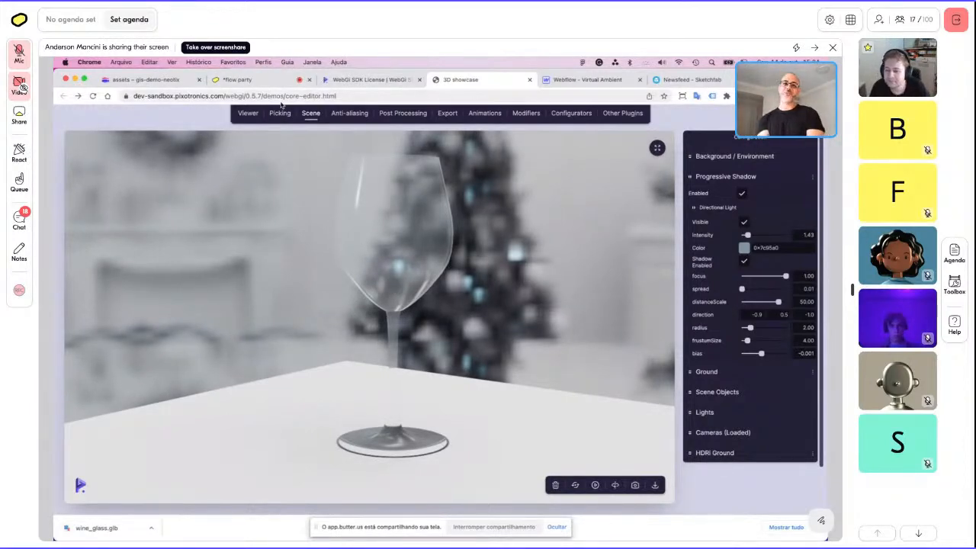
Step: Check the Butter session briefly, then examine the wine glass and its shadow on the table from above and from several sides
click(265, 80)
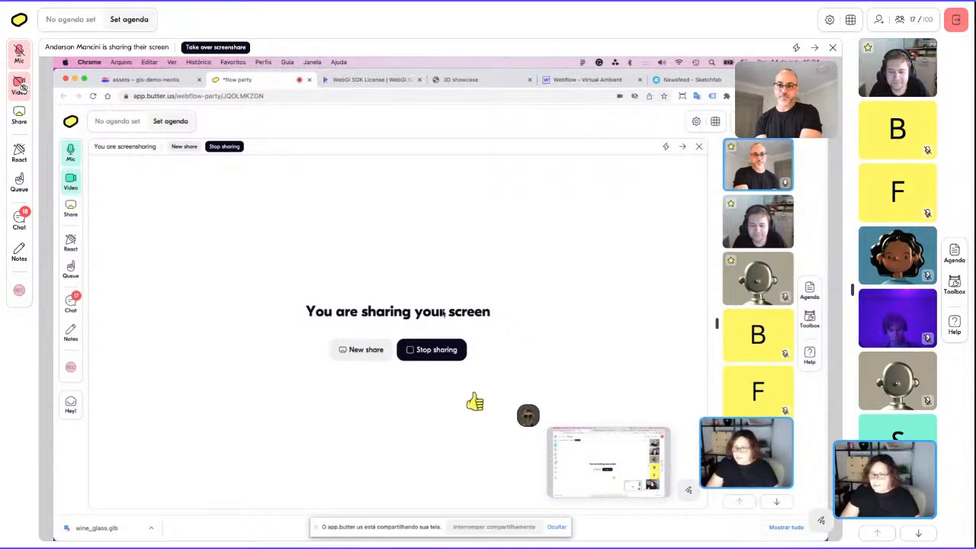
click(452, 79)
drag(458, 244, 460, 361)
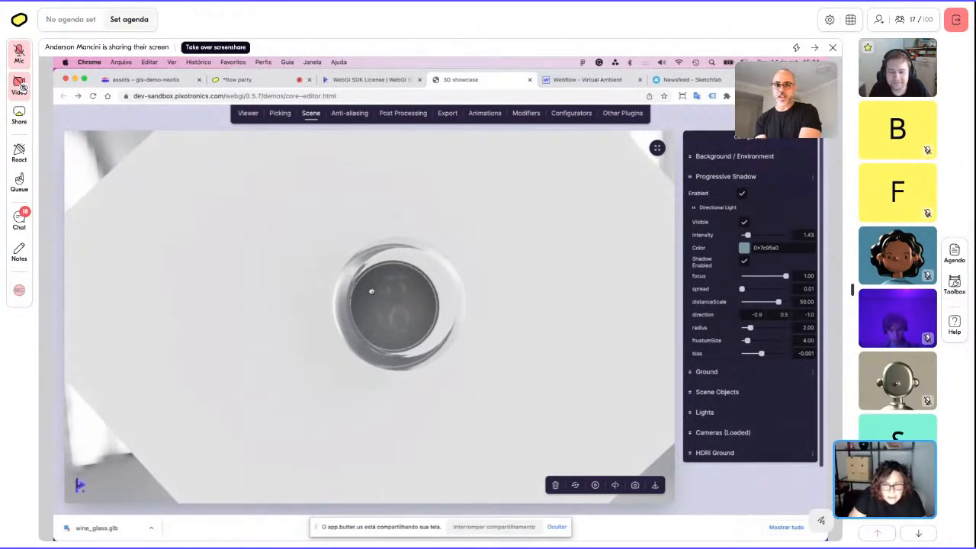
mouse_move(371, 291)
mouse_down()
mouse_move(375, 267)
mouse_move(336, 260)
mouse_move(415, 262)
mouse_move(373, 312)
mouse_move(344, 277)
mouse_move(357, 279)
mouse_move(366, 303)
mouse_move(403, 309)
mouse_move(399, 293)
mouse_move(400, 329)
mouse_move(386, 296)
mouse_move(372, 360)
mouse_move(394, 320)
mouse_move(351, 328)
mouse_move(375, 332)
mouse_move(386, 297)
mouse_up()
scroll(403, 298, down, 5)
scroll(403, 310, up, 5)
scroll(400, 329, up, 2)
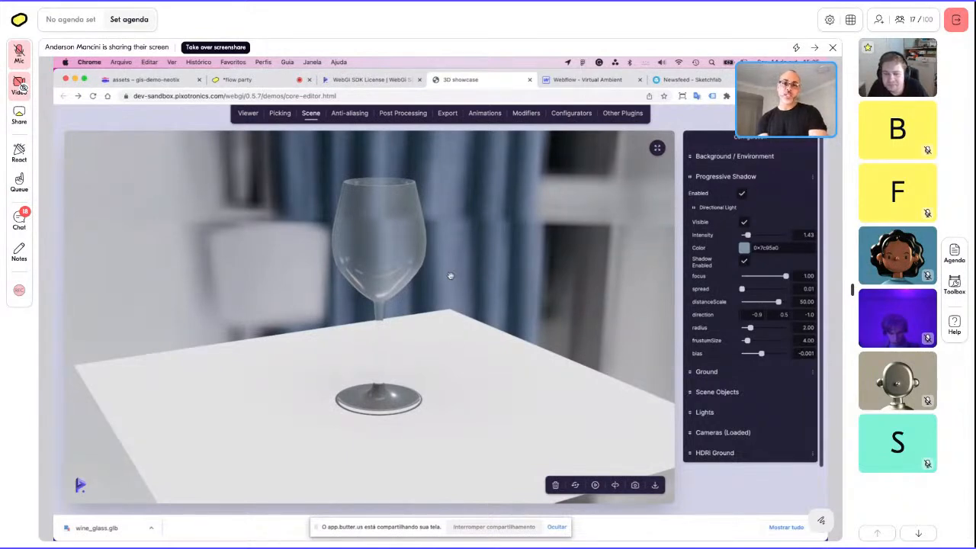
drag(450, 276, 391, 179)
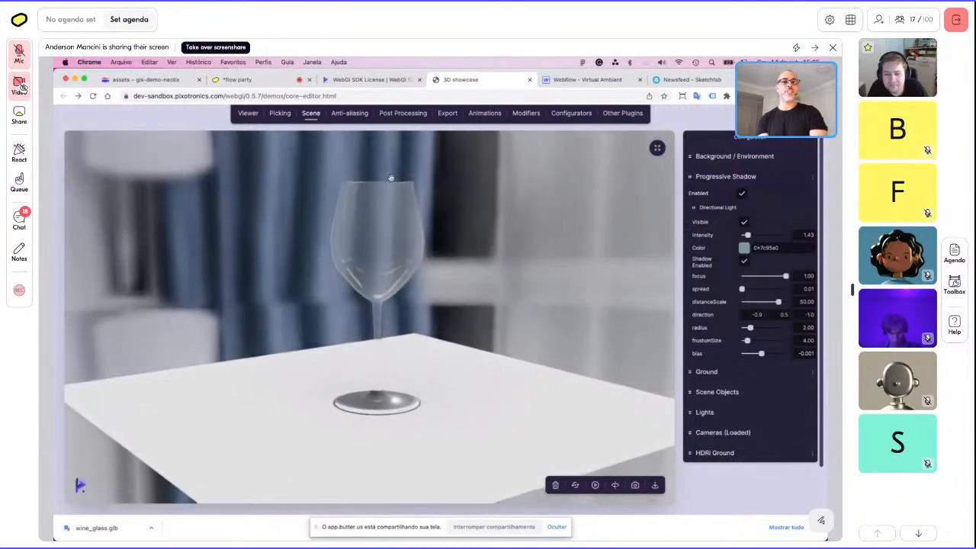
Step: Return to the Butter session, end the screen share and unmute the microphone
click(237, 79)
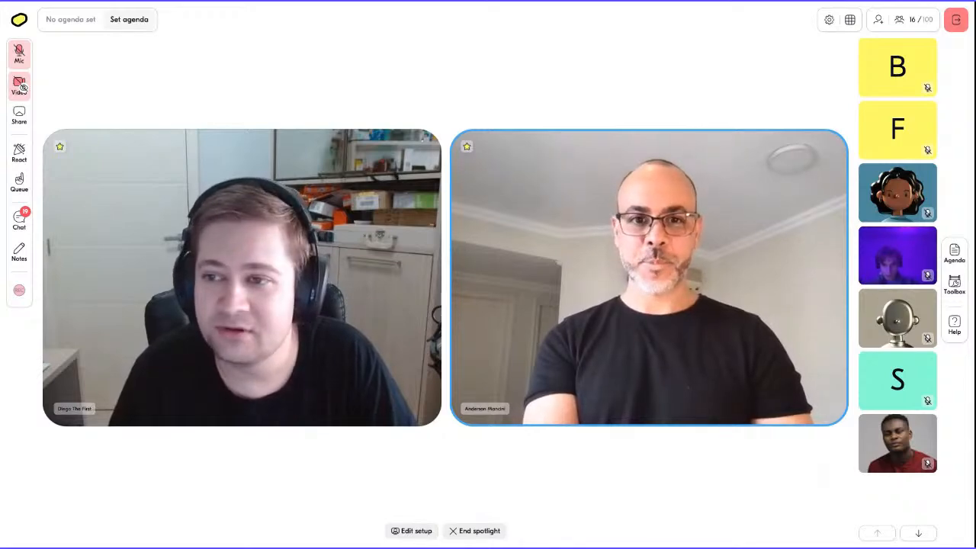
key(m)
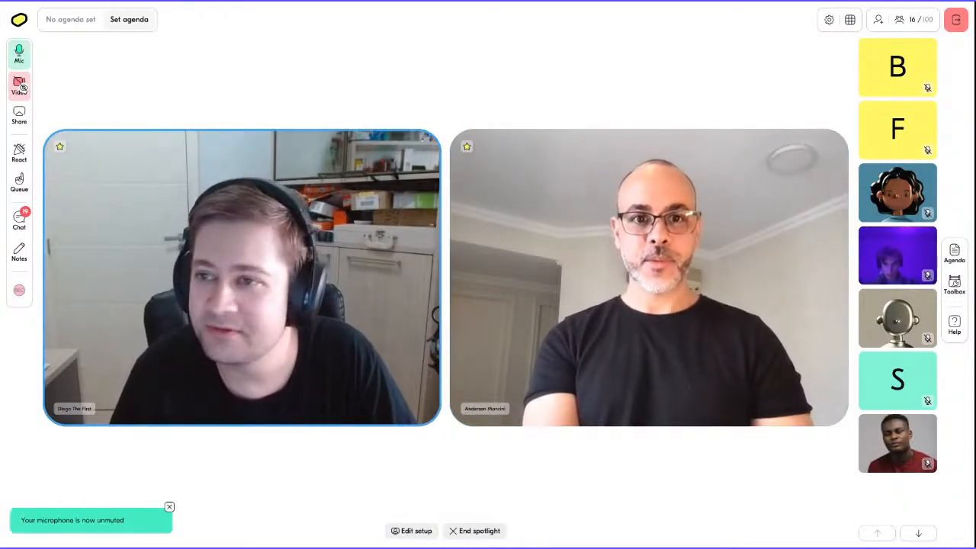